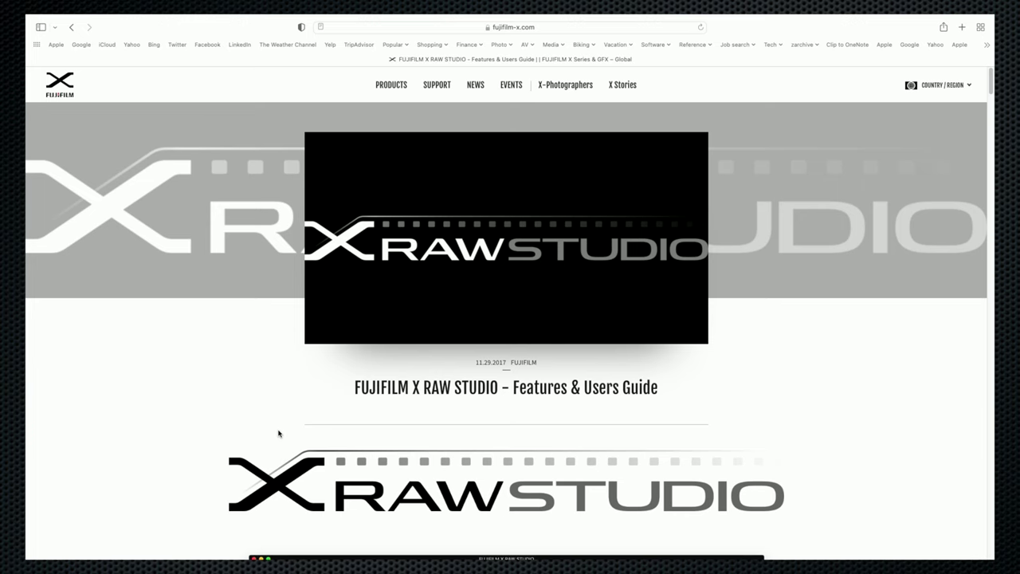
# Step: Scroll the guide page past Features and Compatibility down to the Download and Install section
pyautogui.scroll(-10, 279, 434)
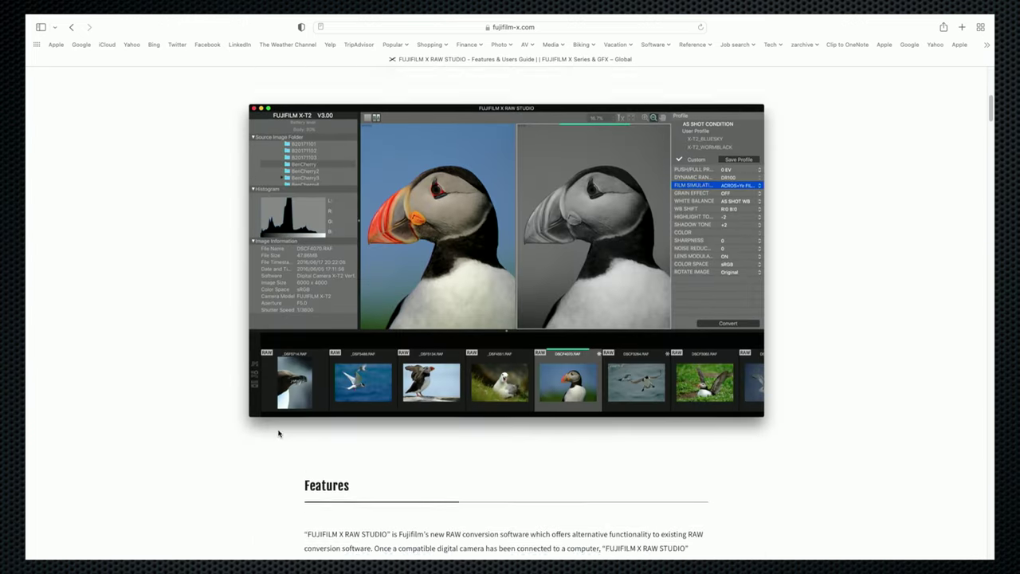
pyautogui.scroll(-12, 278, 433)
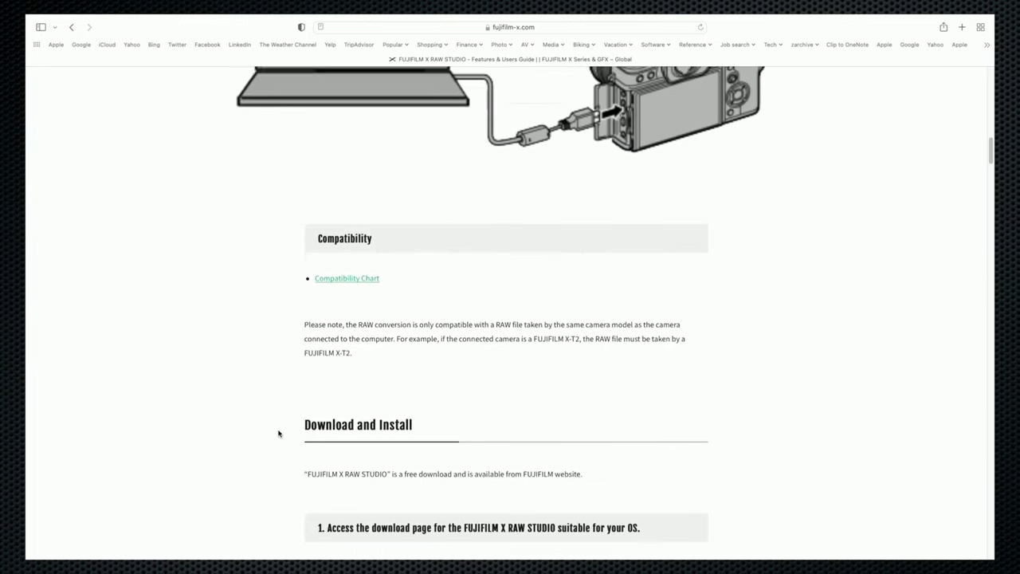
pyautogui.scroll(-2, 278, 433)
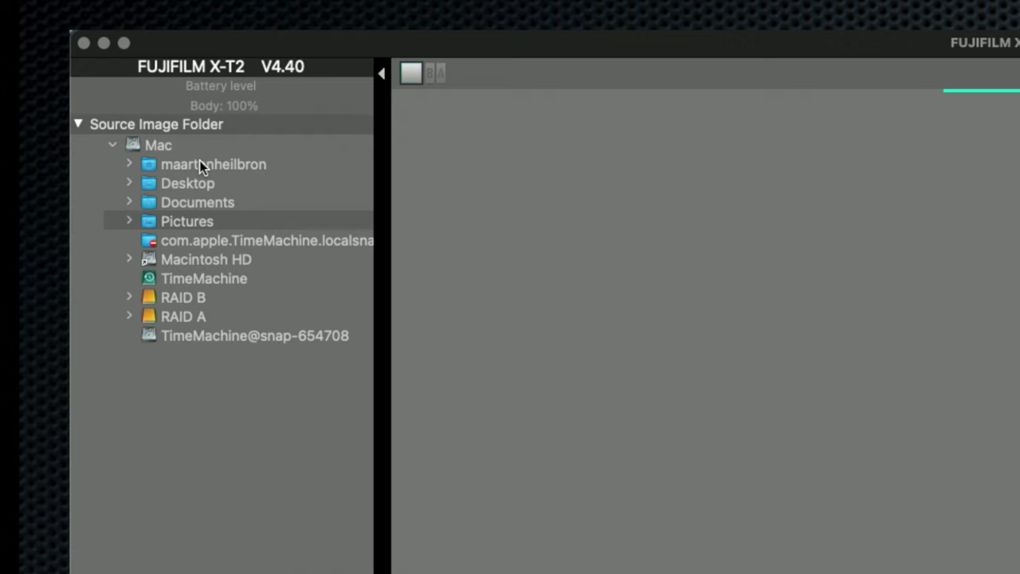
# Step: Load the images in the Untitled card's DCIM › 100_FUJI folder from the source folder tree
pyautogui.click(316, 16)
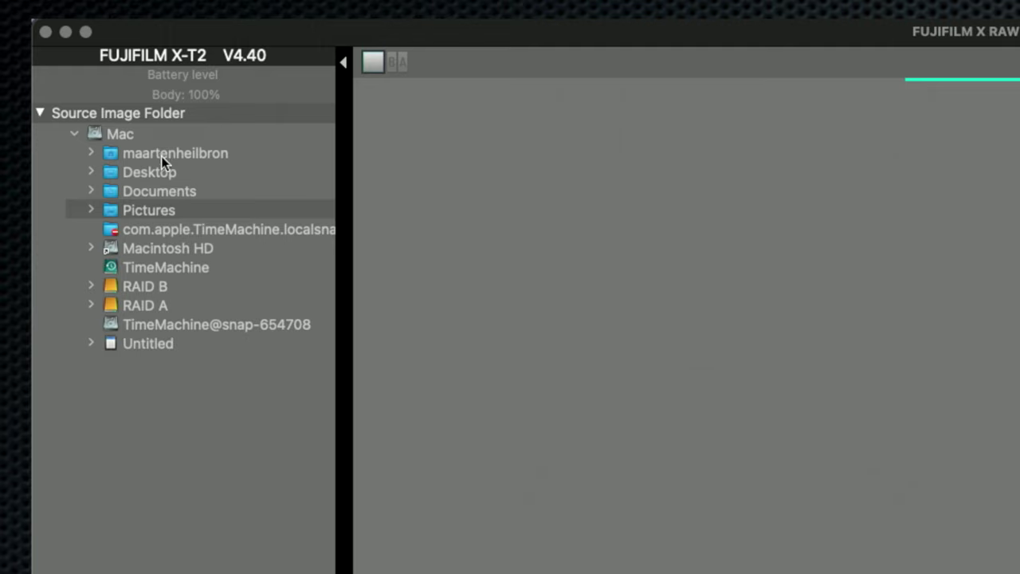
pyautogui.click(126, 343)
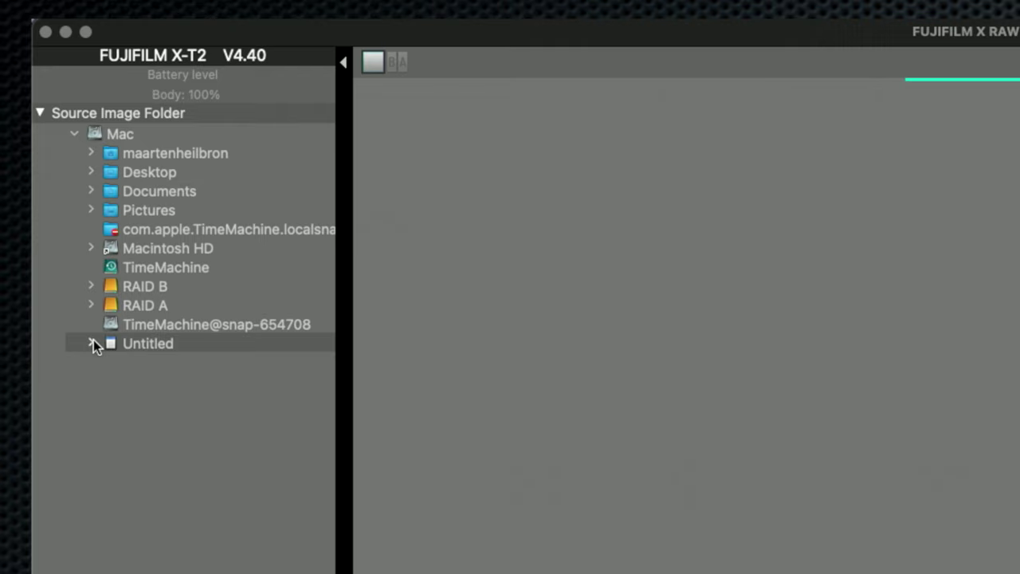
pyautogui.click(92, 342)
pyautogui.click(107, 362)
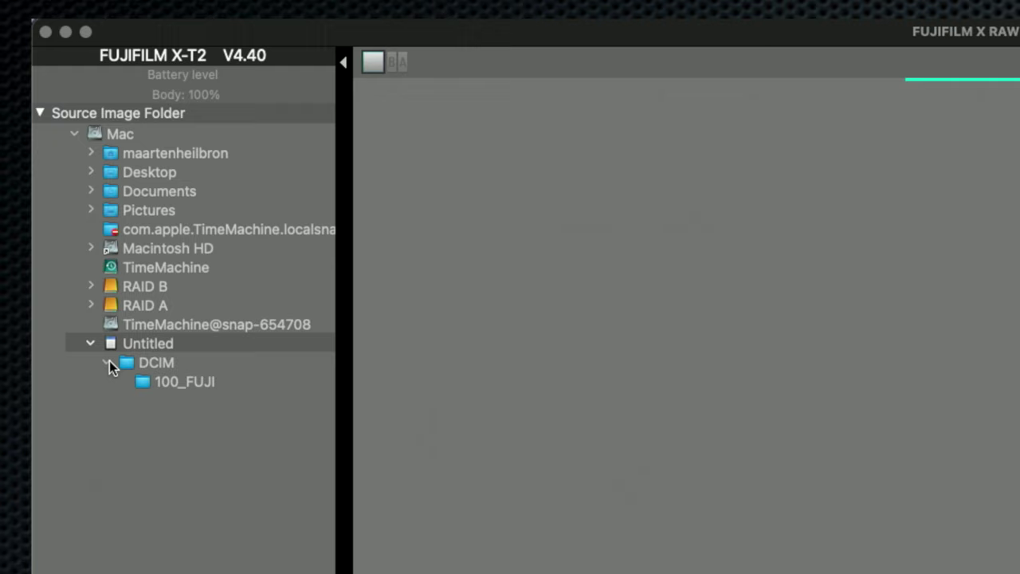
pyautogui.click(180, 376)
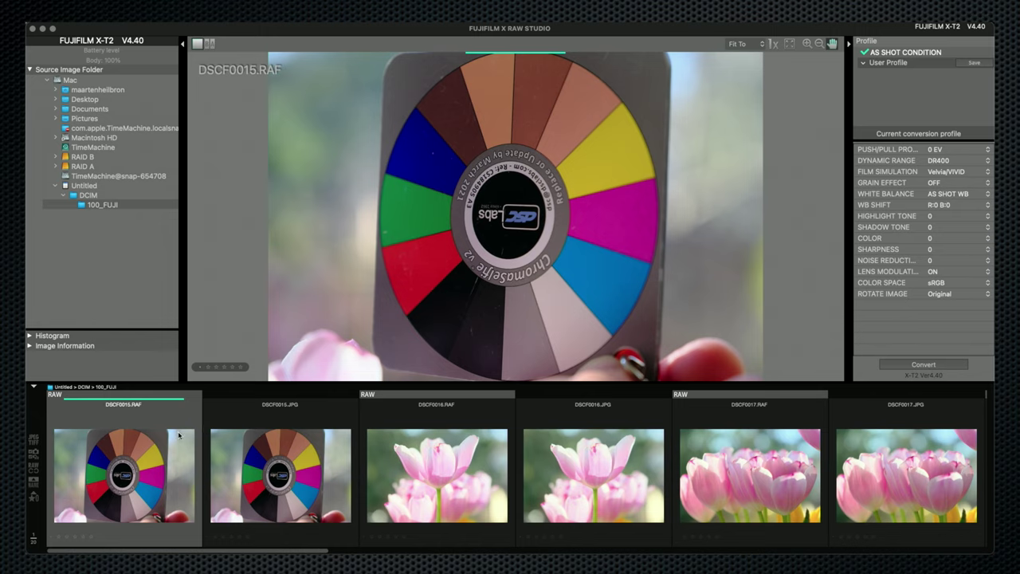
# Step: Step through the filmstrip to the DSCF0018 RAW file and expand its Histogram panel
pyautogui.press('Right')
pyautogui.press('Right')
pyautogui.press('Right')
pyautogui.press('Right')
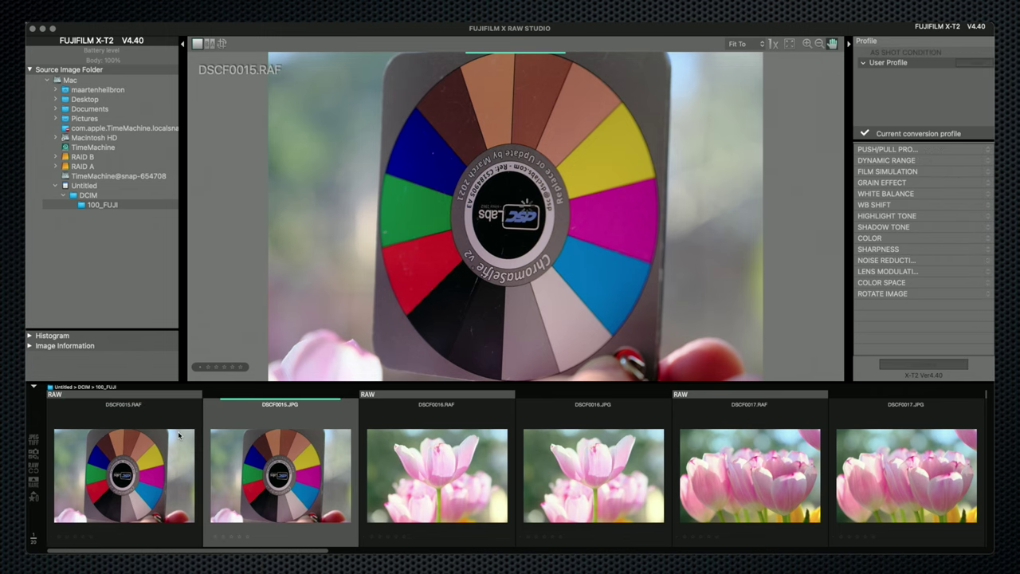
pyautogui.press('Right')
pyautogui.press('Right')
pyautogui.press('Right')
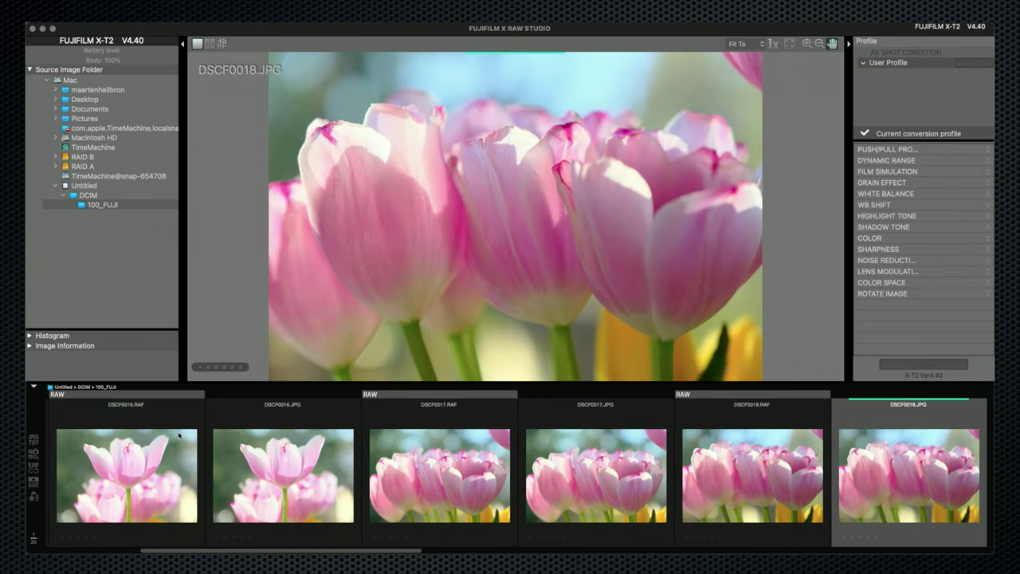
pyautogui.press('Left')
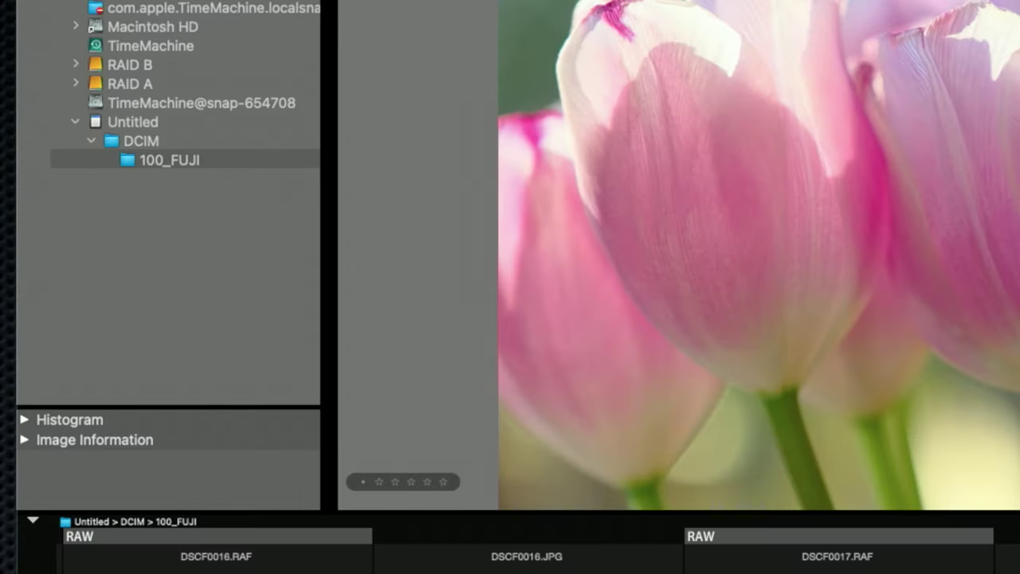
pyautogui.click(24, 419)
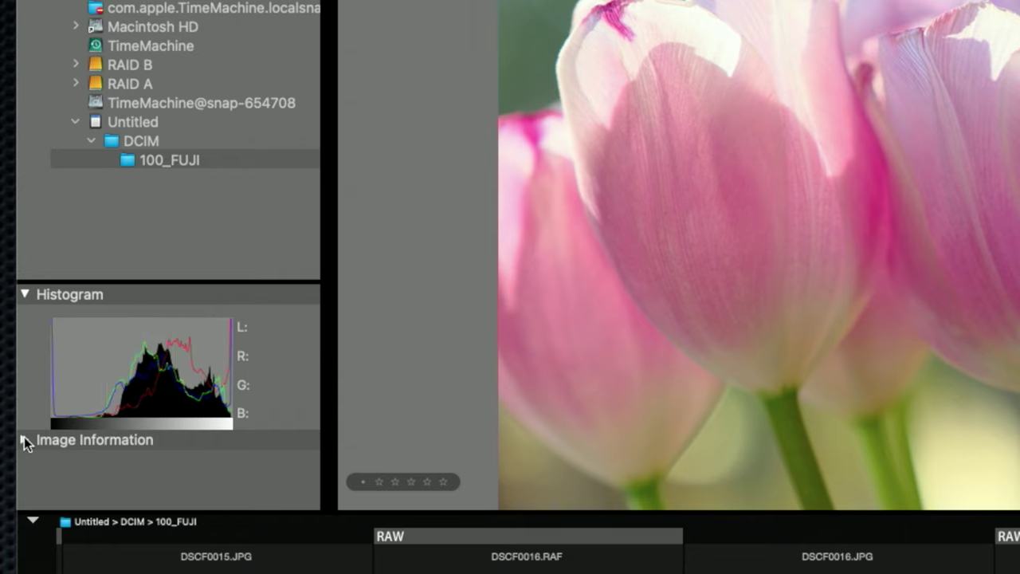
# Step: Expand Image Information and enlarge its area to show more detail rows
pyautogui.click(24, 440)
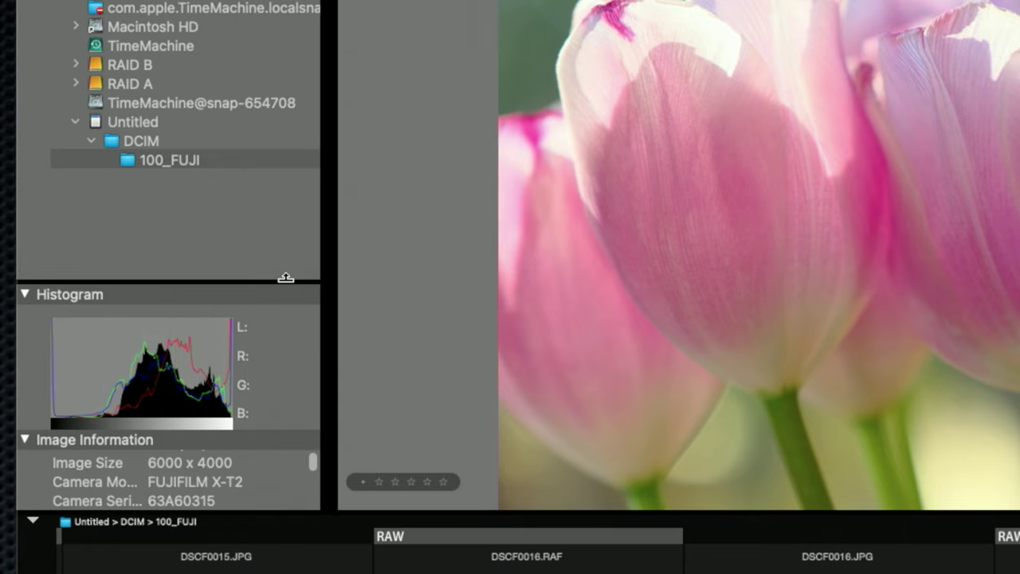
pyautogui.moveTo(283, 249); pyautogui.dragTo(270, 106)
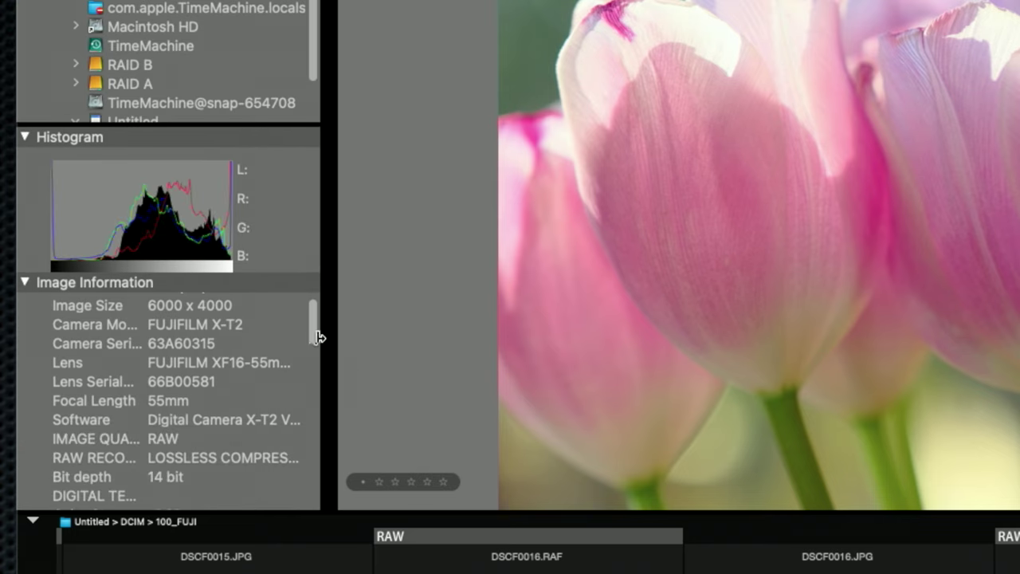
pyautogui.moveTo(312, 329)
pyautogui.mouseDown()
pyautogui.moveTo(316, 379)
pyautogui.moveTo(340, 429)
pyautogui.moveTo(323, 488)
pyautogui.moveTo(304, 332)
pyautogui.mouseUp()
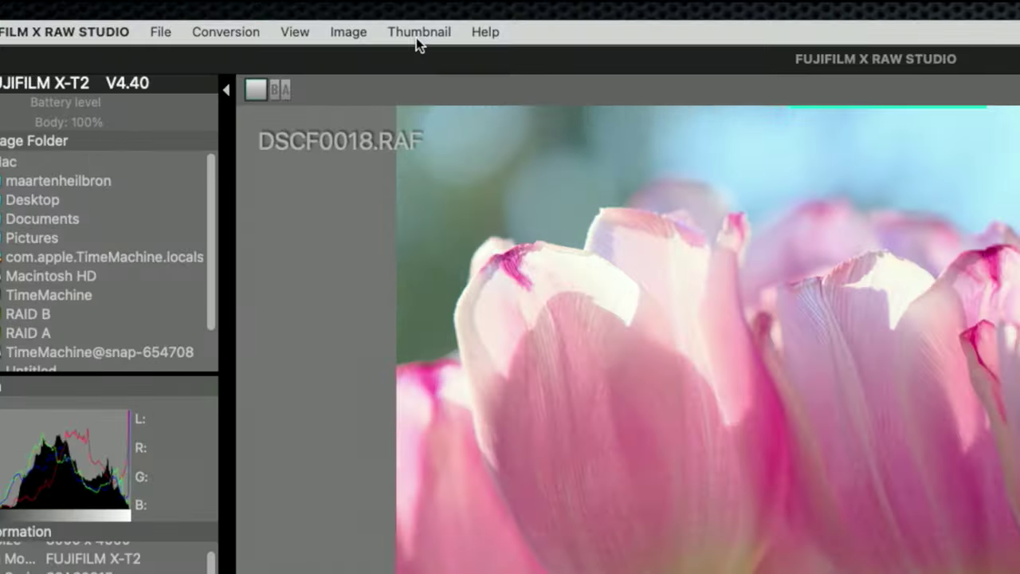
# Step: Filter the thumbnail strip with Thumbnail > List RAW File Only and open the Fit To zoom list
pyautogui.click(278, 16)
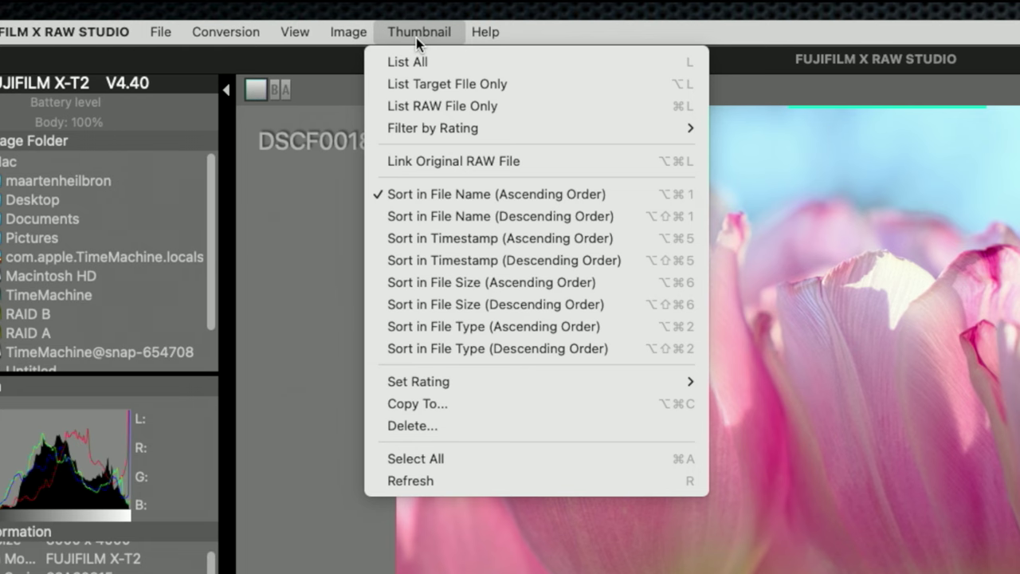
pyautogui.click(420, 112)
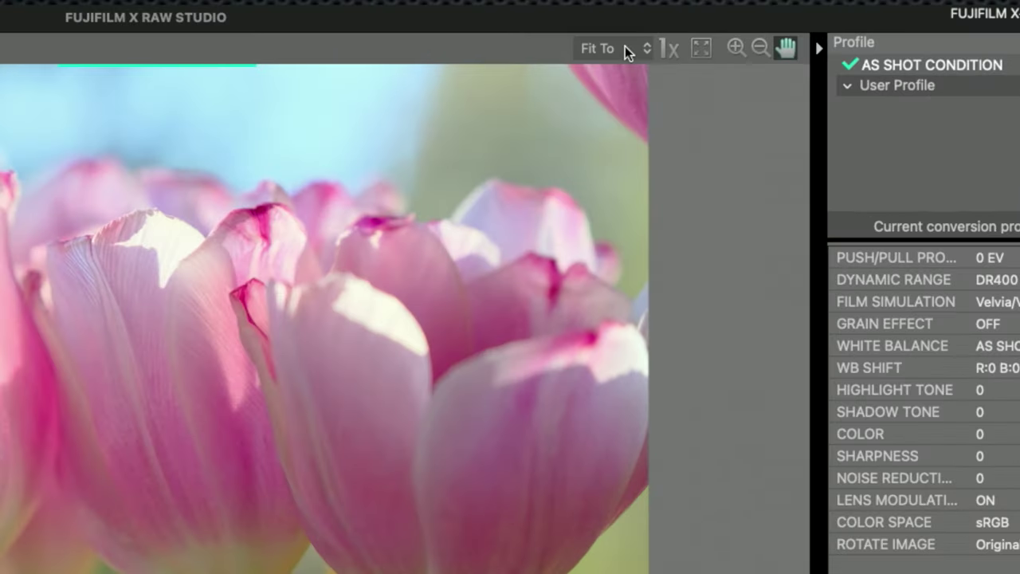
pyautogui.click(750, 46)
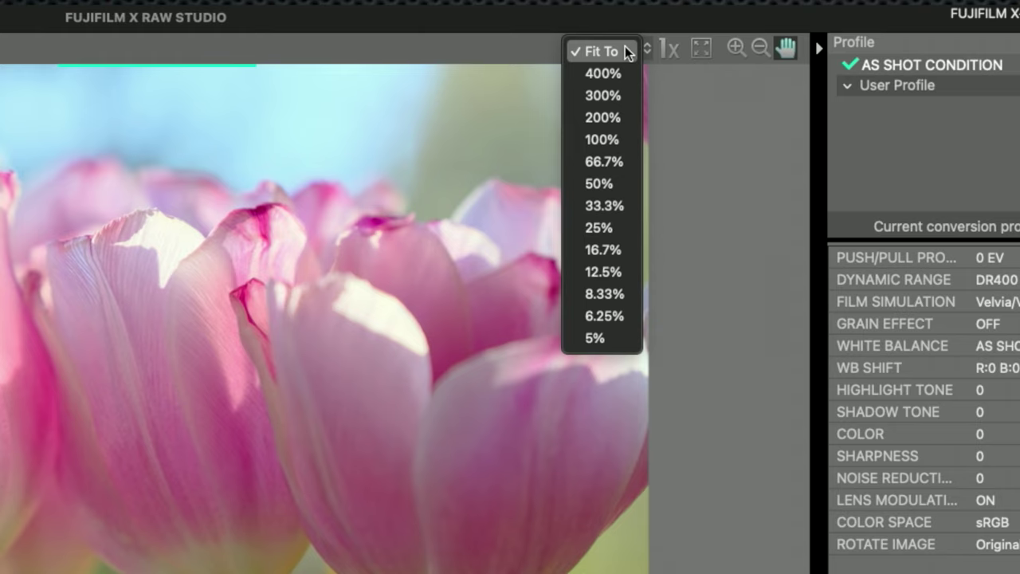
# Step: View DSCF0018.RAF at 100% (1x) and scroll around the petal
pyautogui.click(674, 52)
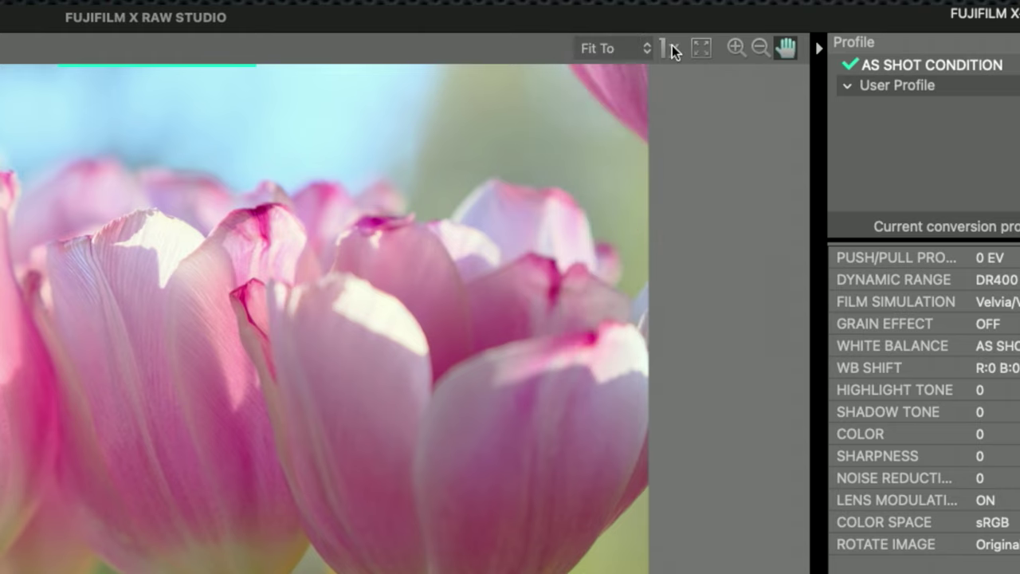
pyautogui.click(672, 50)
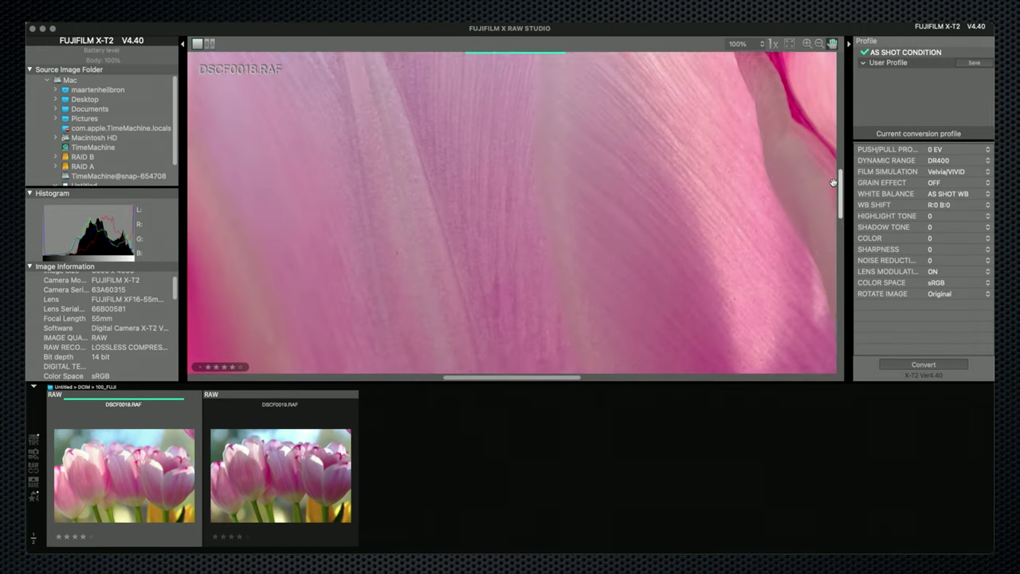
pyautogui.scroll(5, 831, 151)
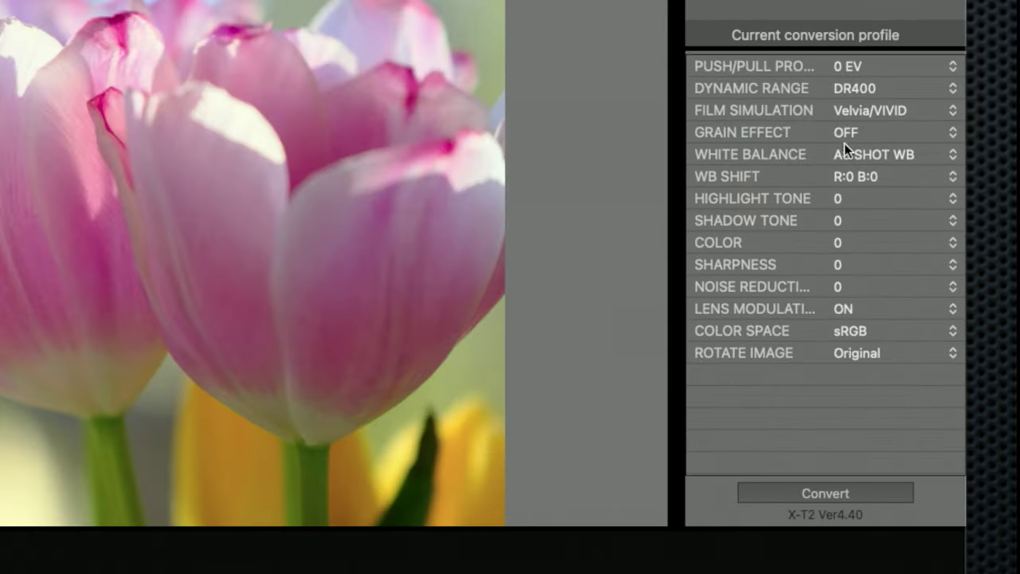
# Step: Set the tulip's Film Simulation to ASTIA/SOFT and Dynamic Range to DR100
pyautogui.click(859, 111)
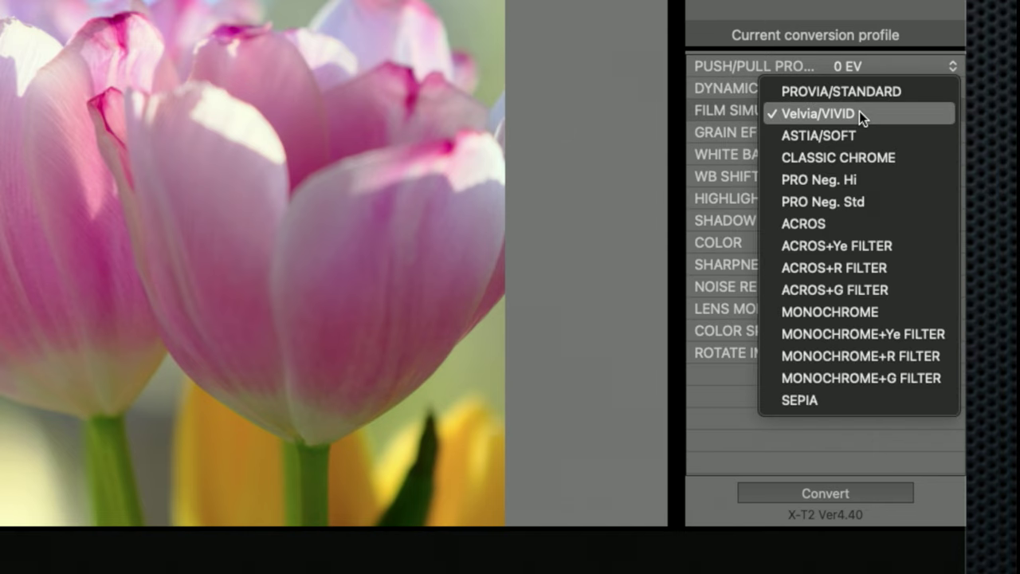
pyautogui.click(858, 139)
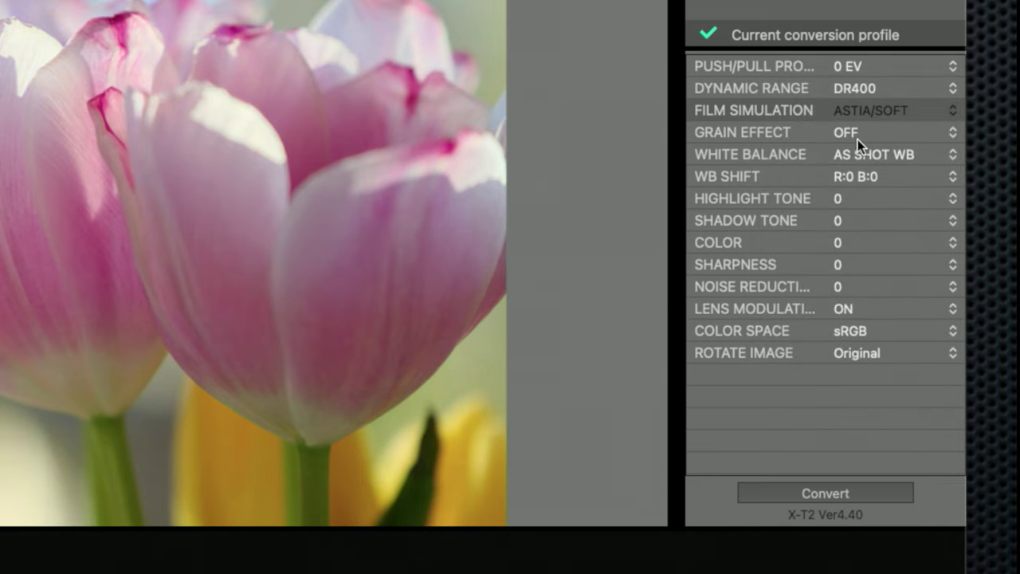
pyautogui.click(880, 90)
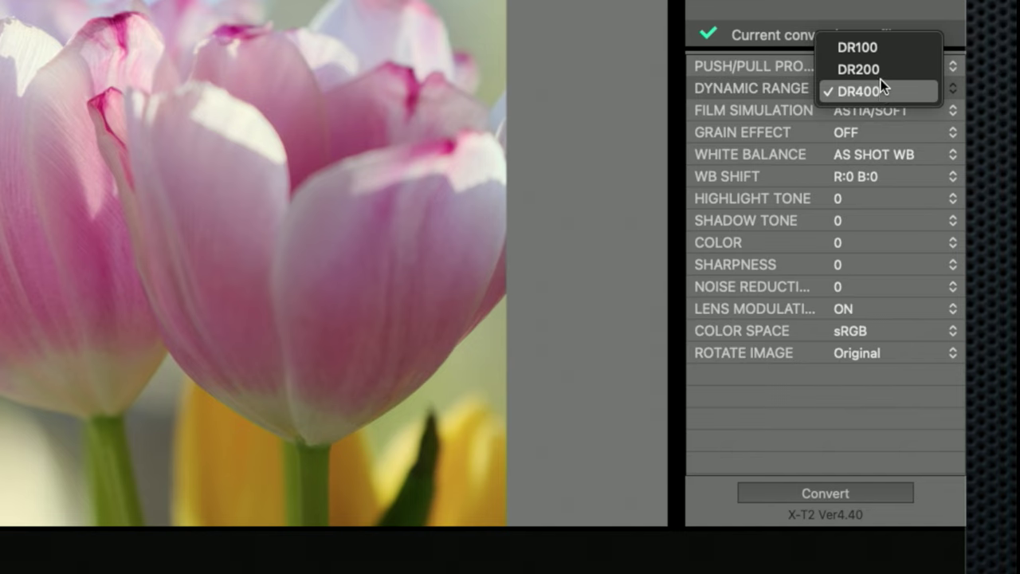
pyautogui.click(877, 50)
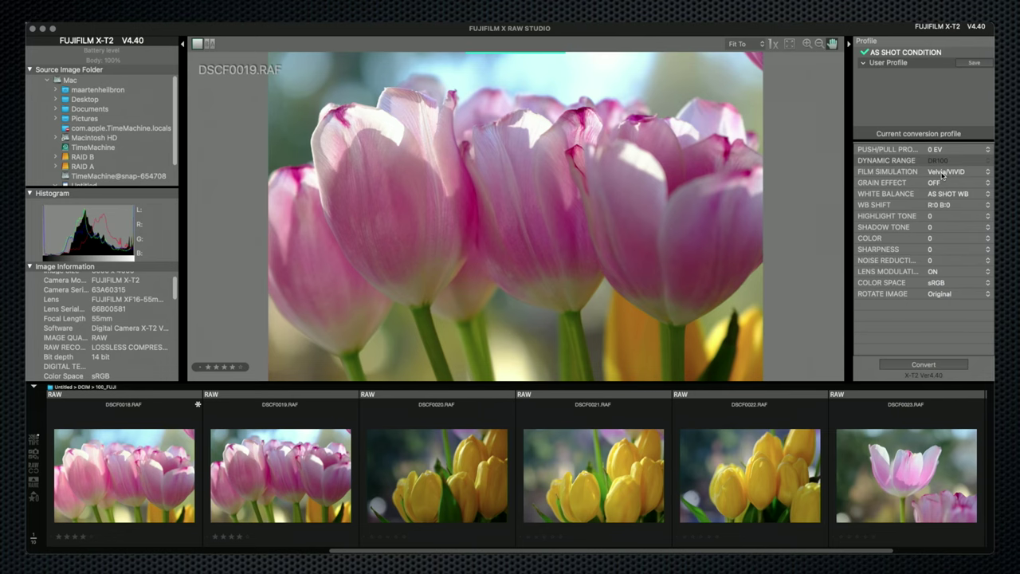
# Step: Try ACROS, ACROS+Ye and ACROS+G FILTER on the tulip, ending with ACROS+R FILTER
pyautogui.click(942, 173)
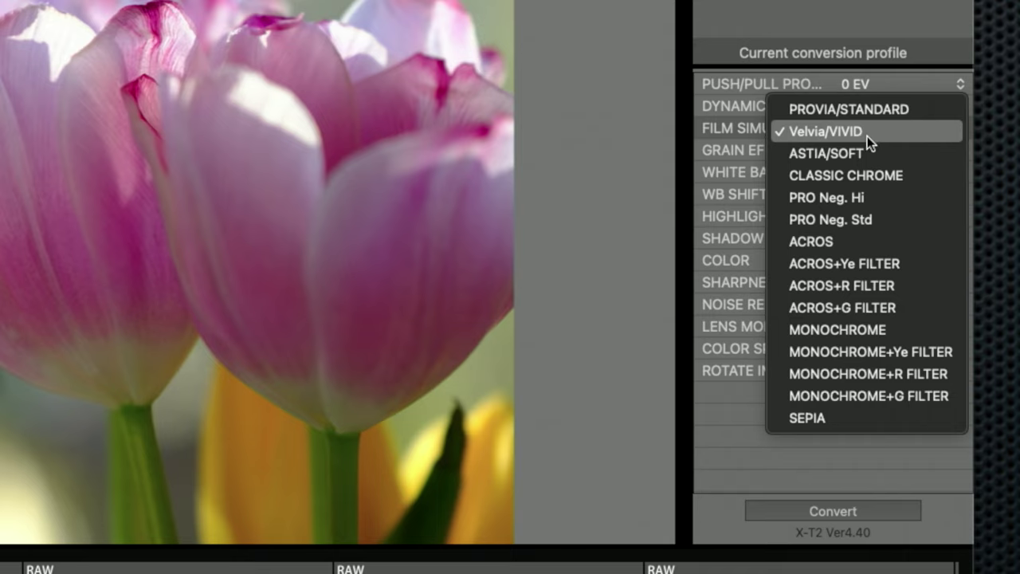
pyautogui.click(849, 243)
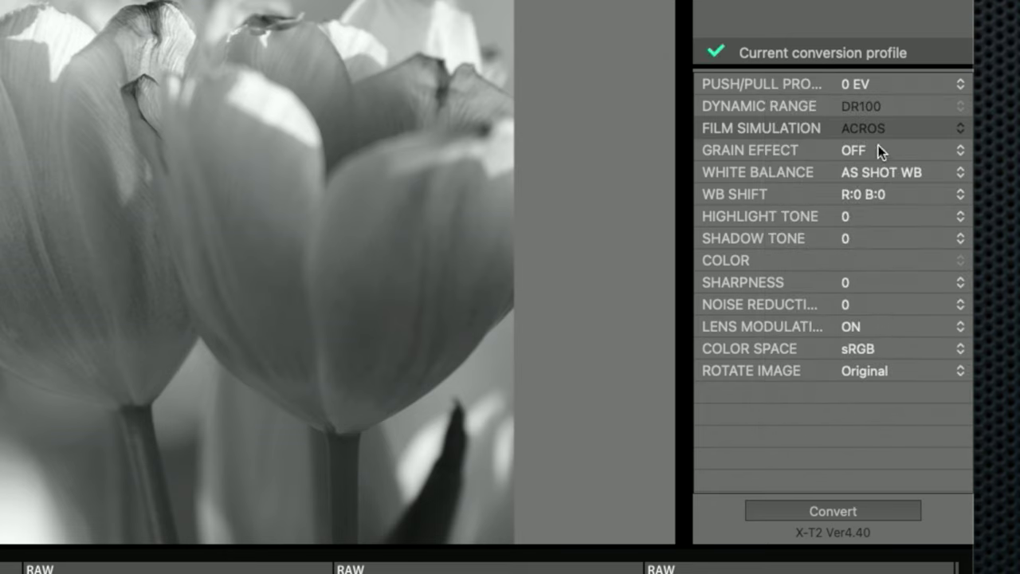
pyautogui.click(879, 137)
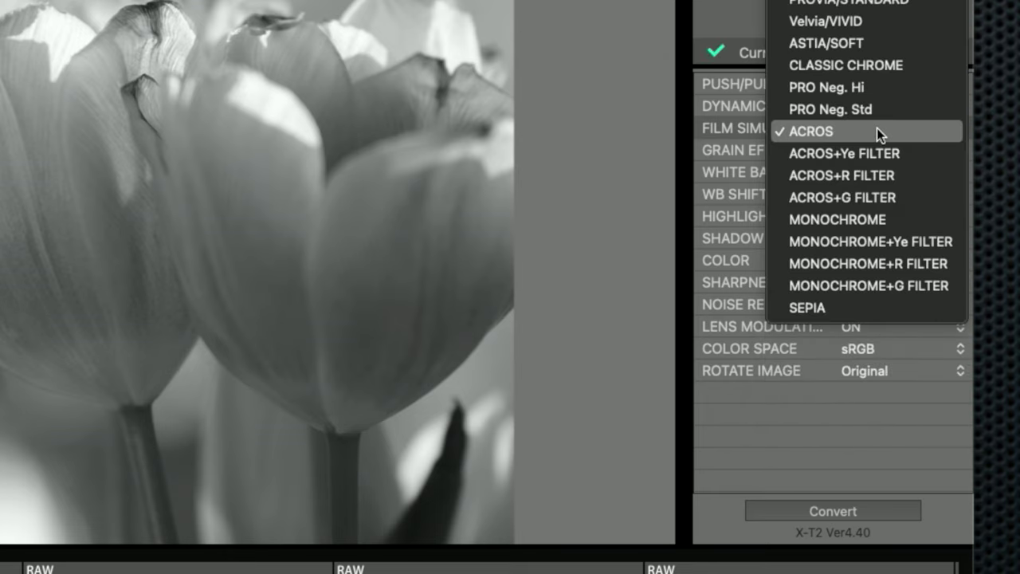
pyautogui.click(877, 155)
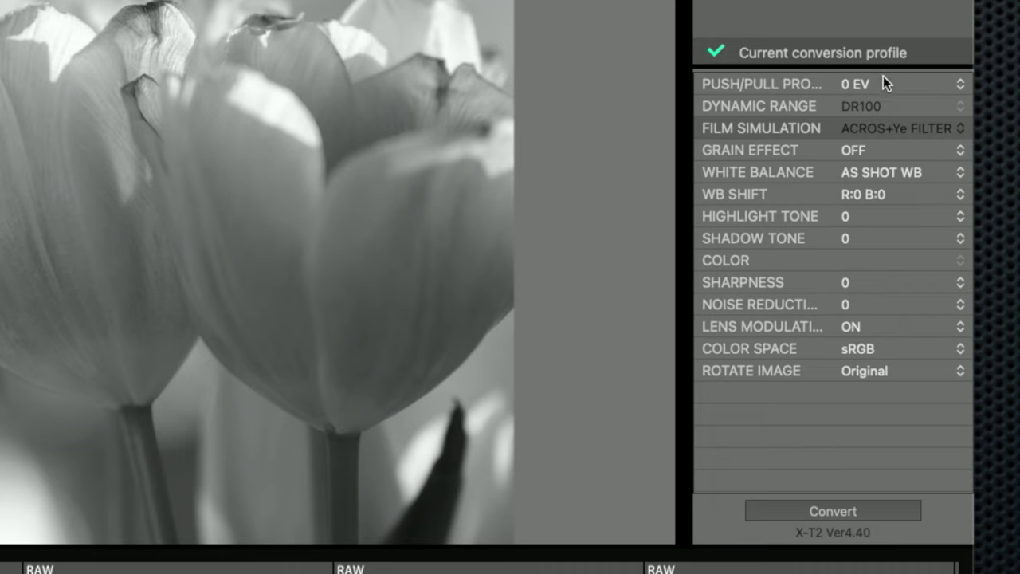
pyautogui.click(879, 131)
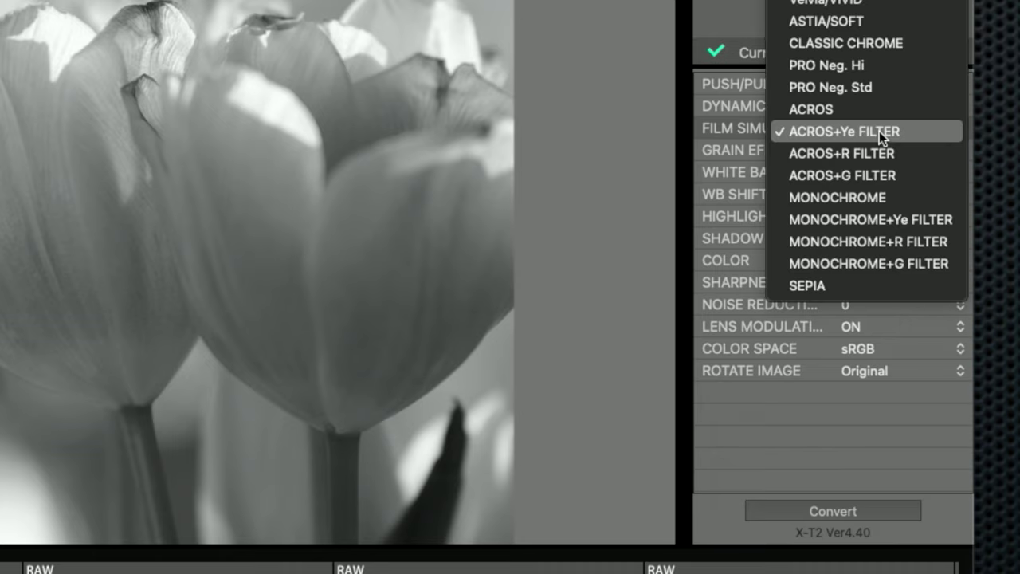
pyautogui.click(880, 173)
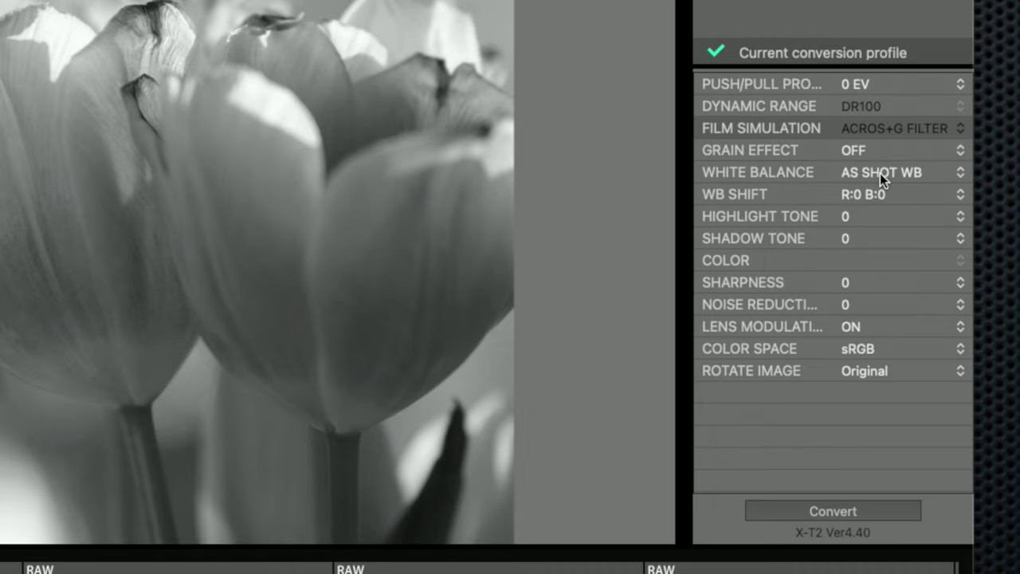
pyautogui.click(884, 127)
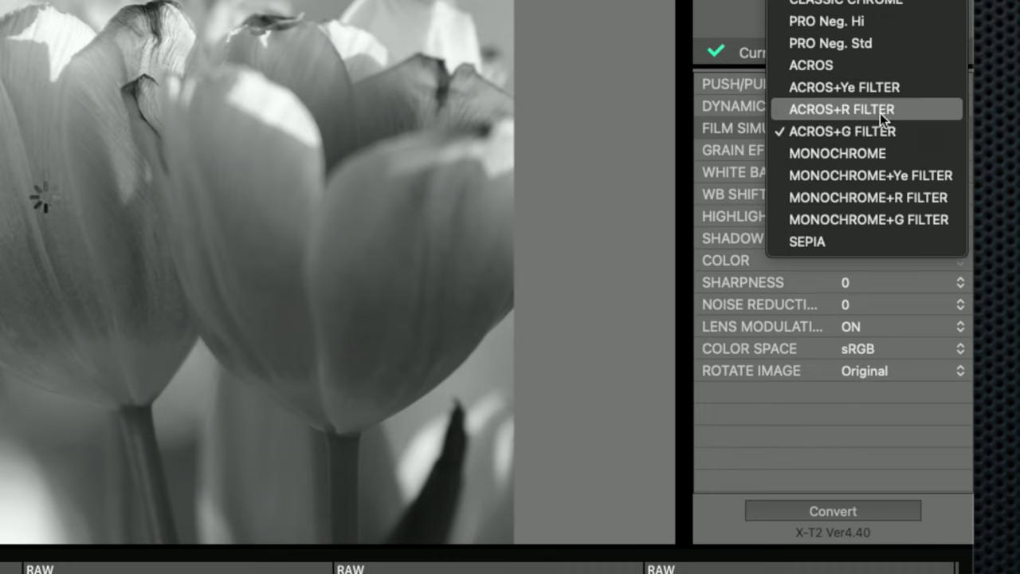
pyautogui.click(879, 113)
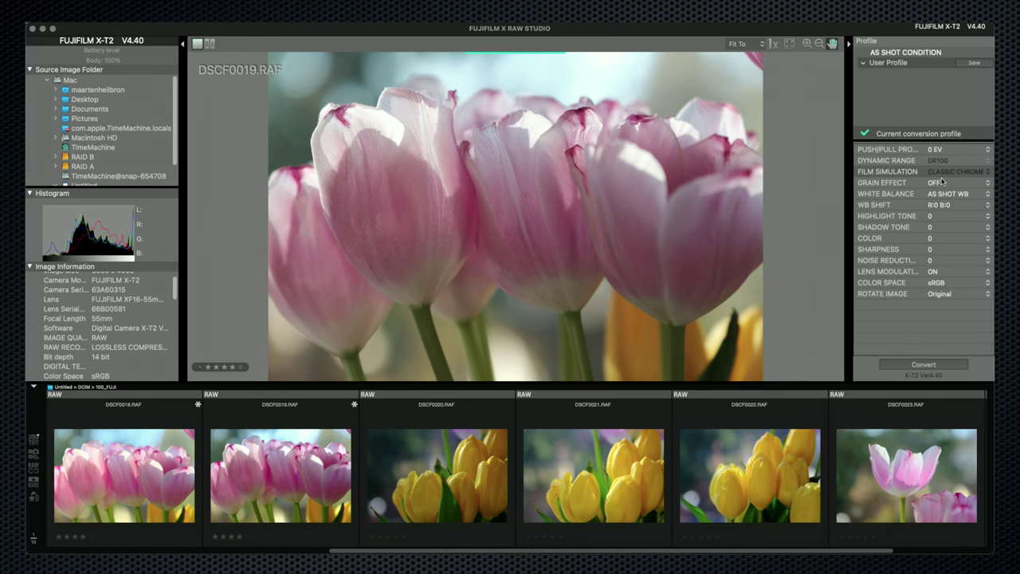
# Step: Show the DSCF0015 colour-wheel shot and review its White Balance options
pyautogui.click(941, 195)
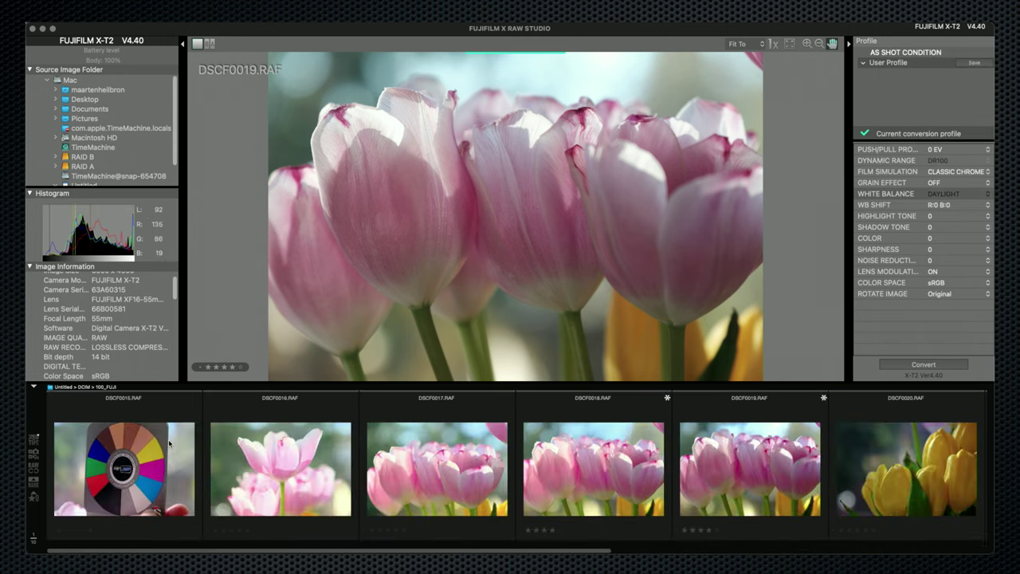
pyautogui.click(169, 443)
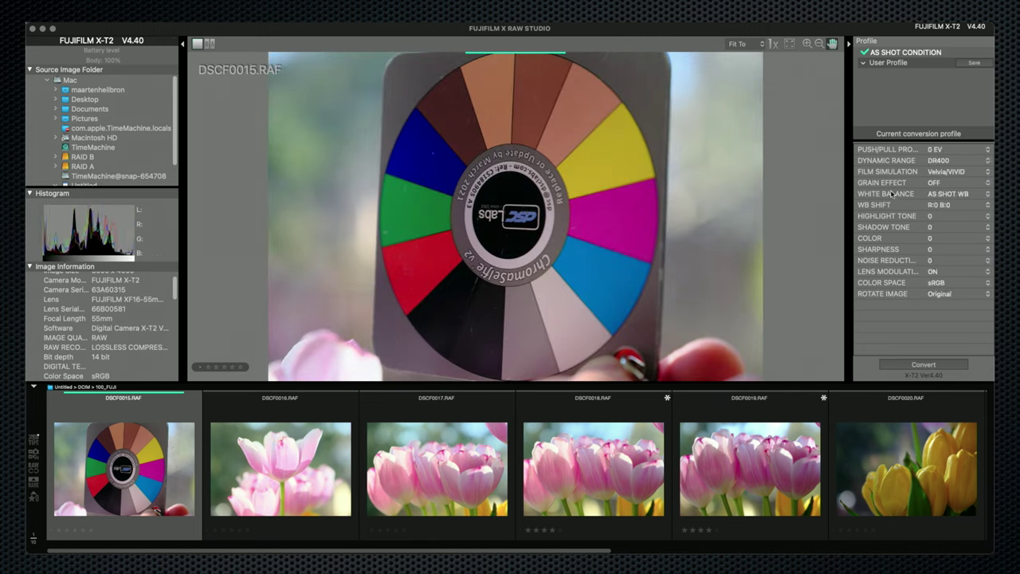
pyautogui.click(892, 194)
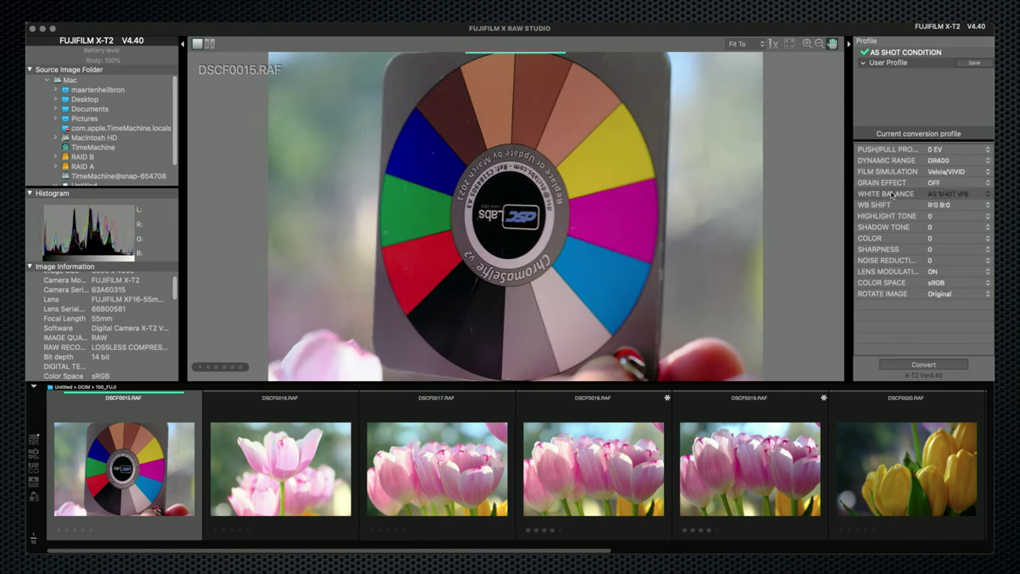
pyautogui.click(957, 193)
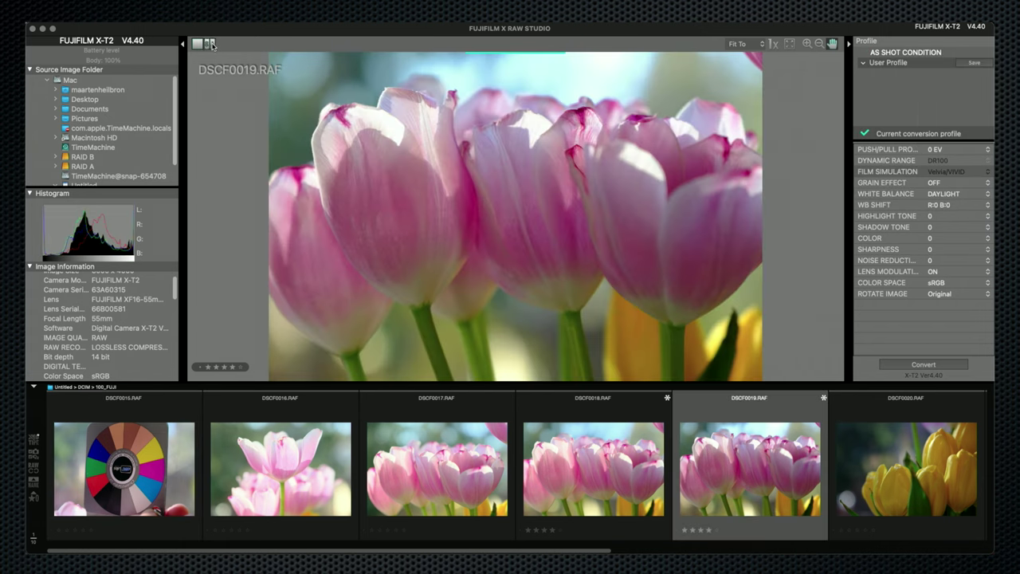
# Step: Compare before/after, apply ACROS+G FILTER, and convert DSCF0019 to DSCF0019(1).jpg
pyautogui.click(212, 44)
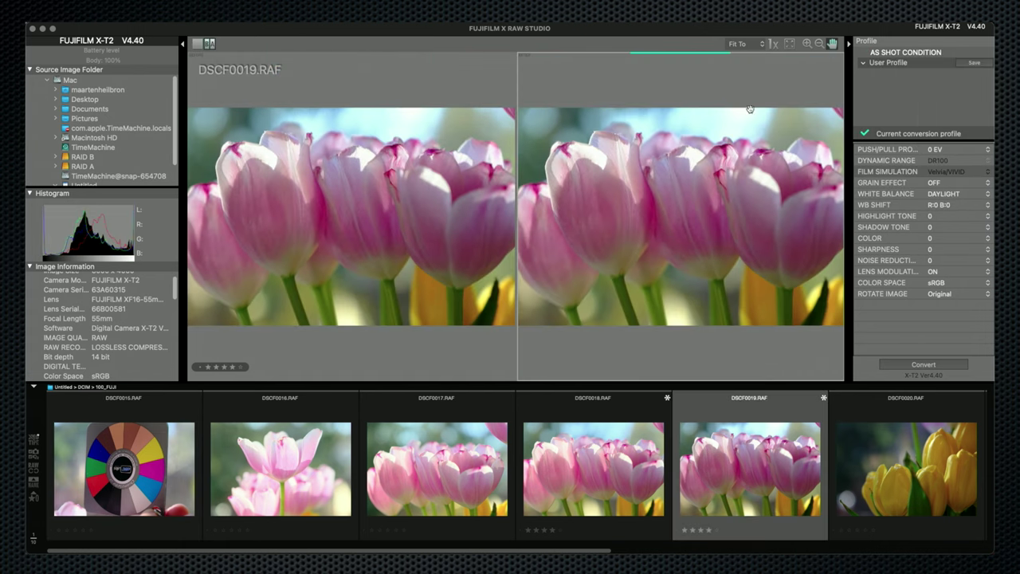
pyautogui.click(952, 173)
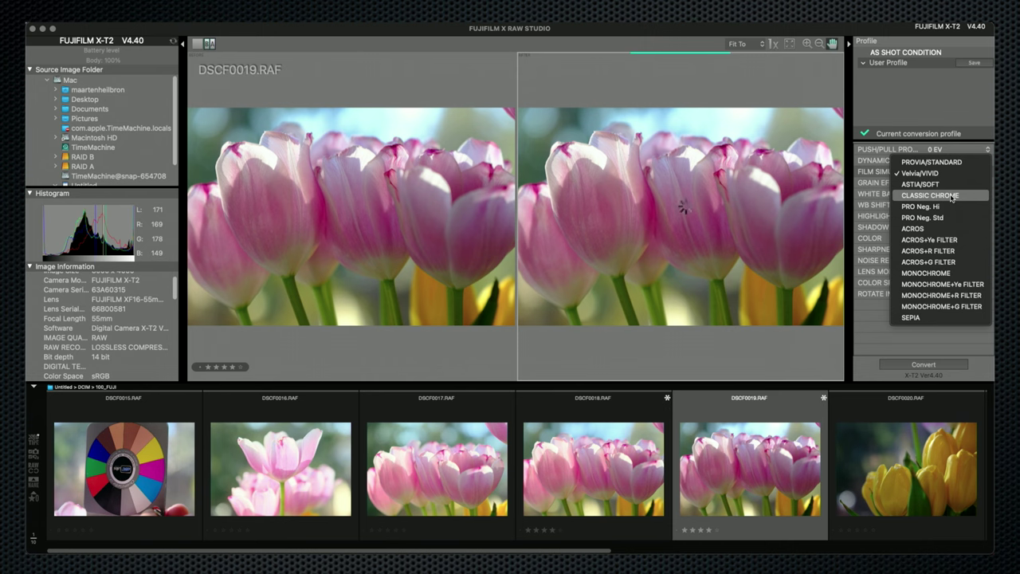
pyautogui.click(942, 261)
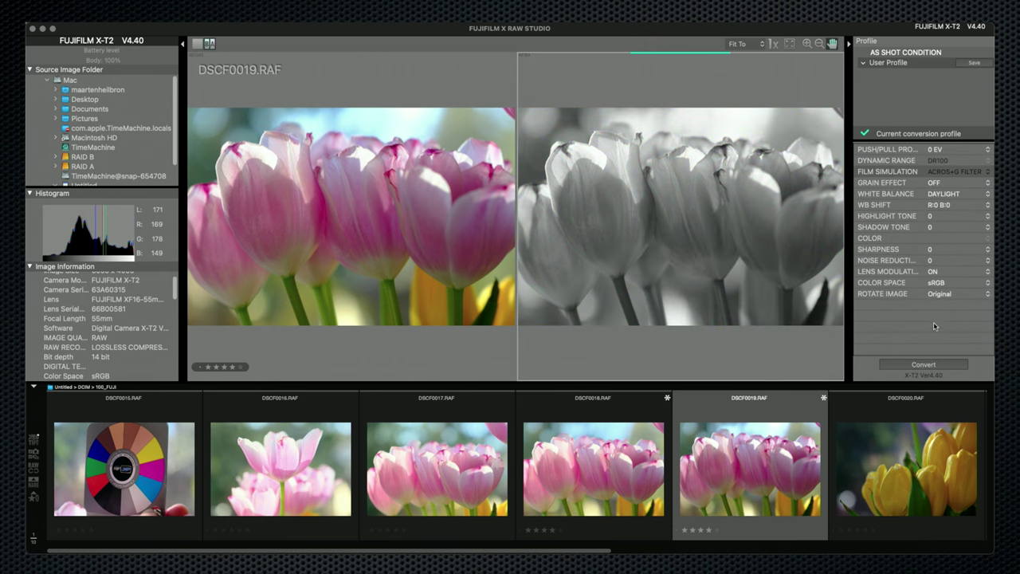
pyautogui.click(922, 366)
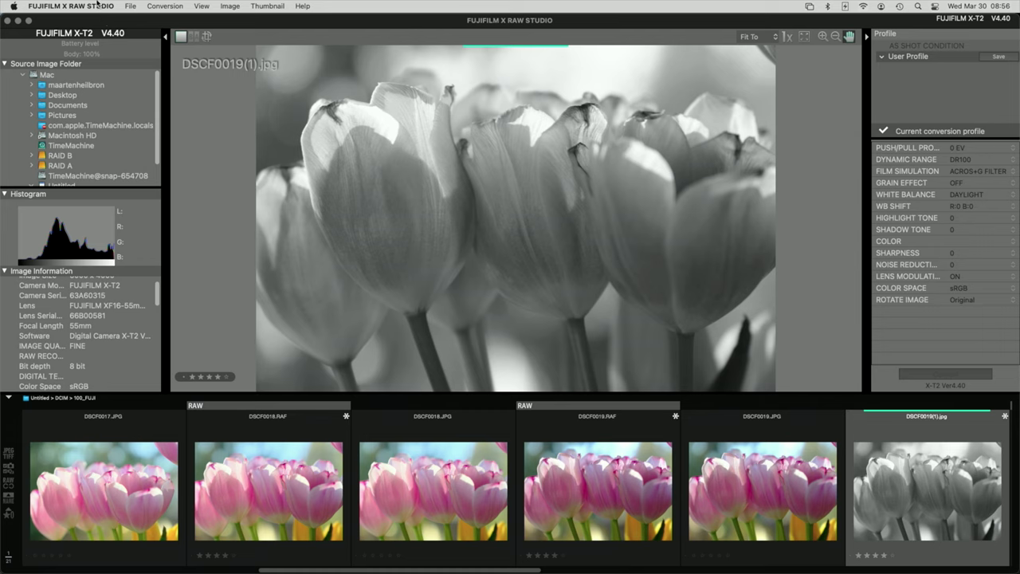
pyautogui.click(98, 7)
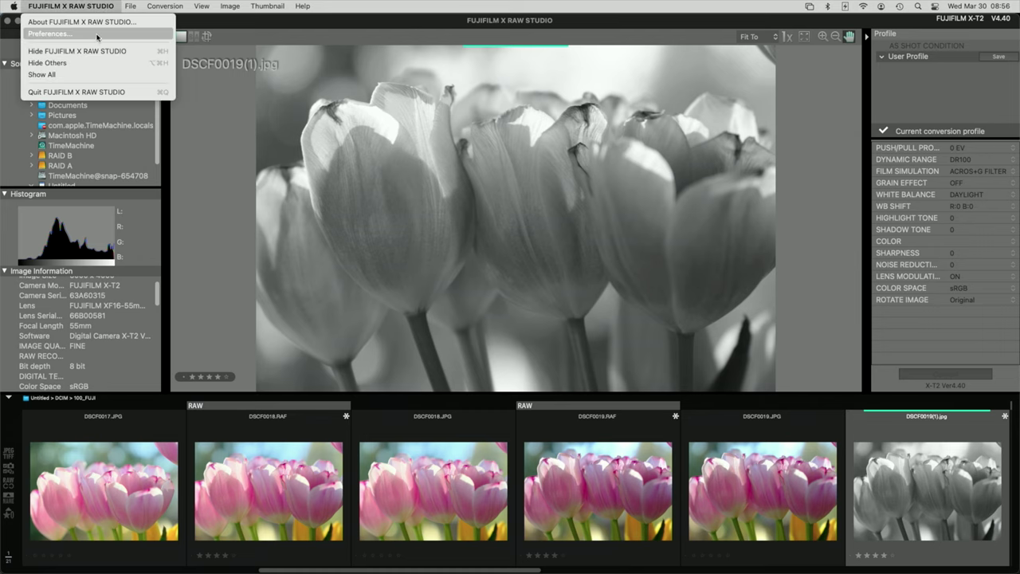
pyautogui.click(96, 35)
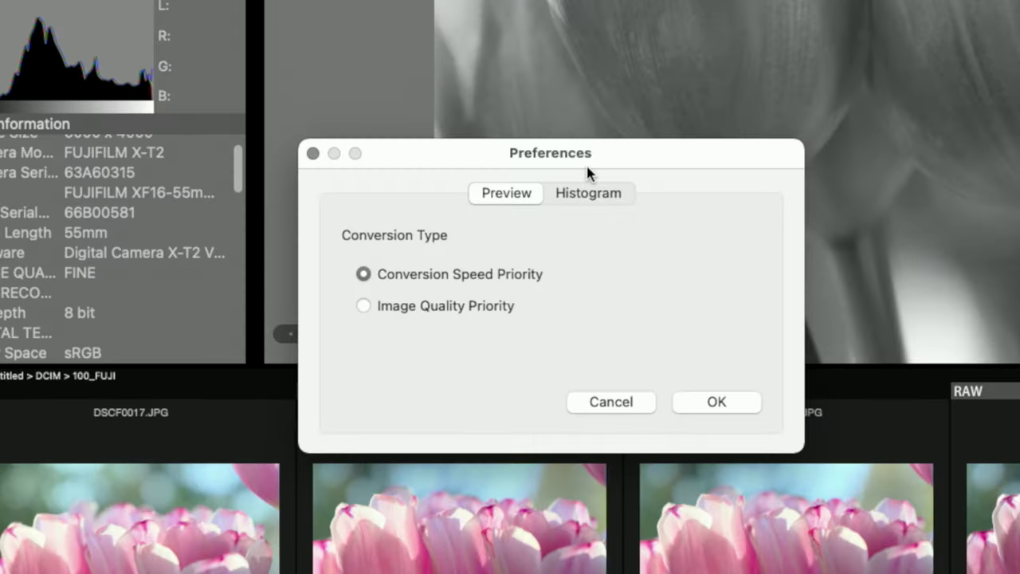
pyautogui.click(588, 194)
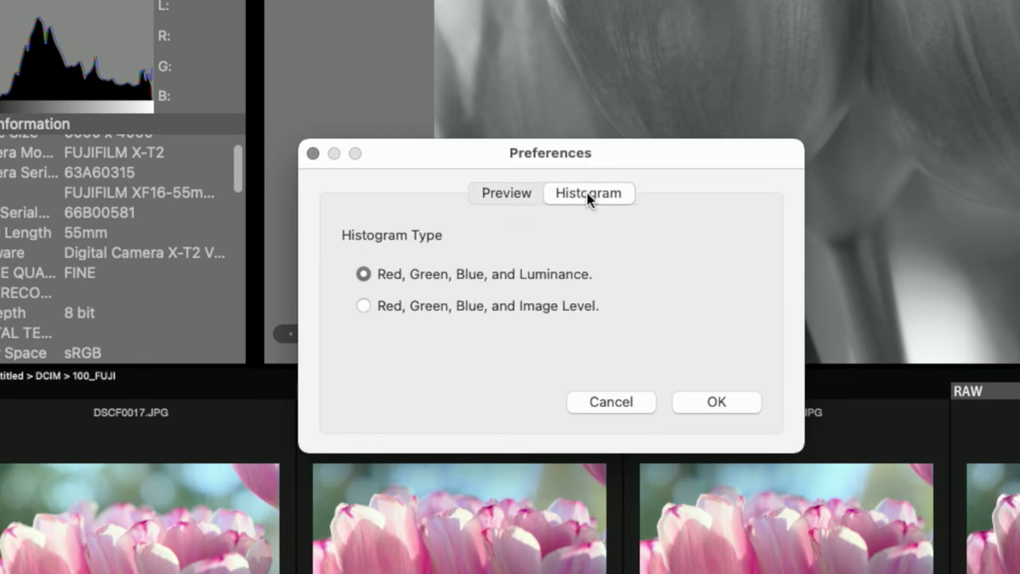
pyautogui.click(621, 407)
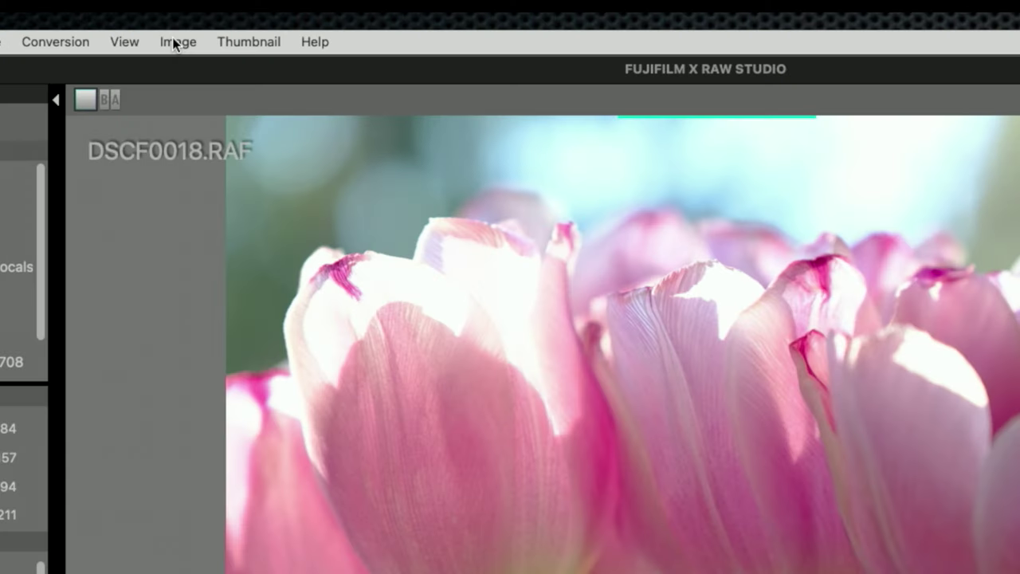
# Step: Open Rotate/Crop for the JPEG and turn it a full circle back to its original orientation
pyautogui.click(176, 44)
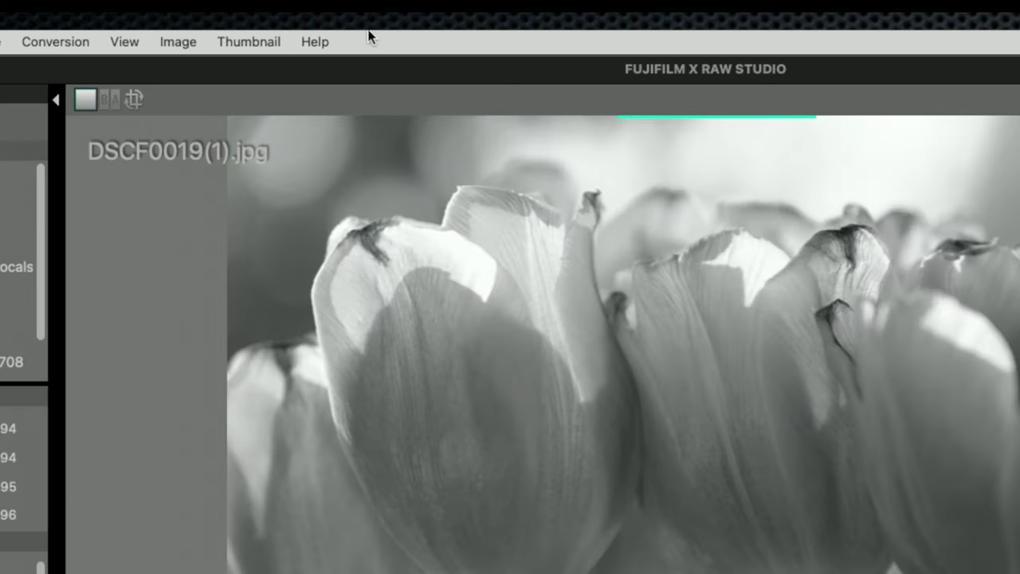
pyautogui.click(174, 42)
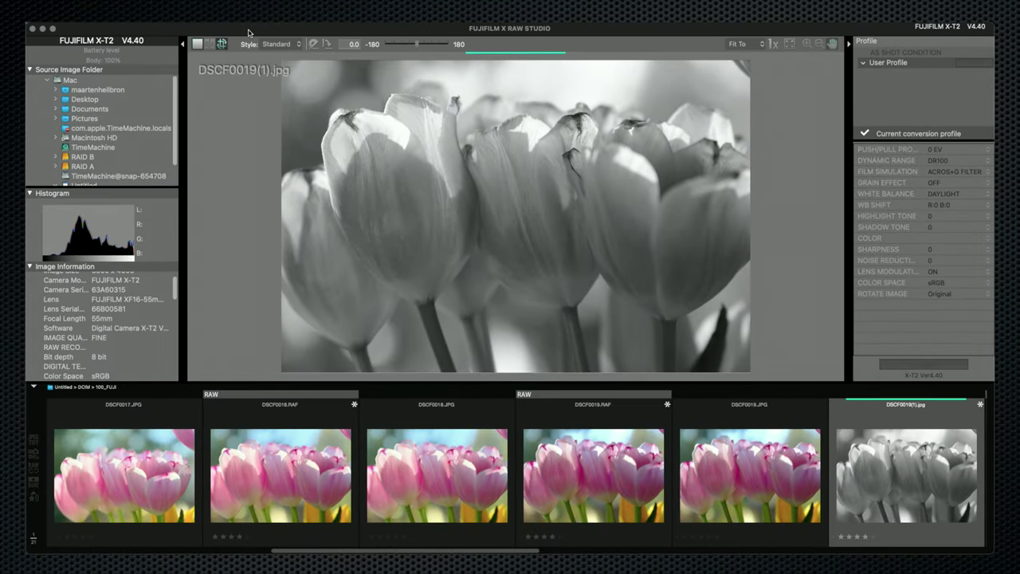
pyautogui.click(327, 44)
pyautogui.click(327, 45)
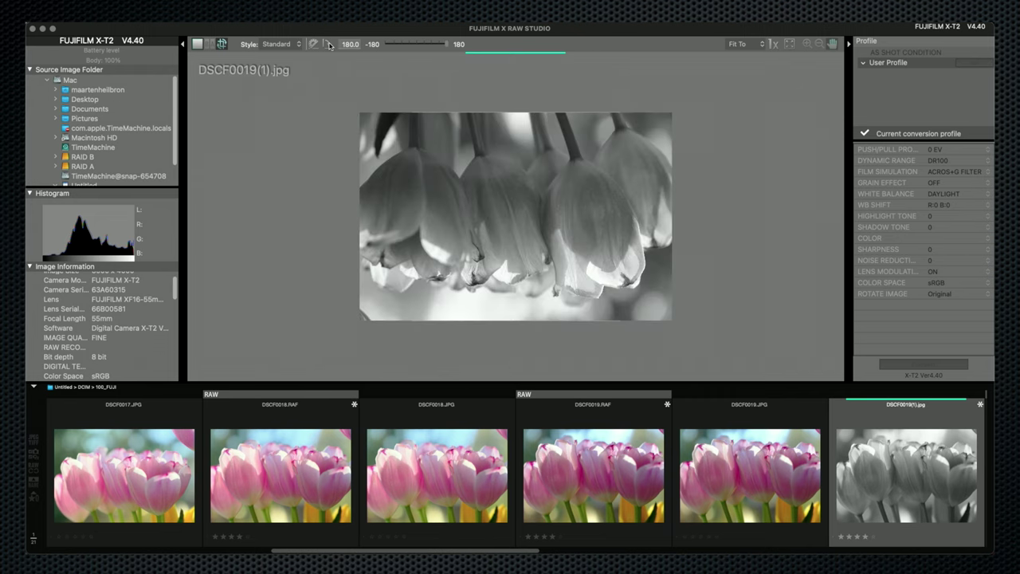
pyautogui.click(328, 45)
pyautogui.click(328, 45)
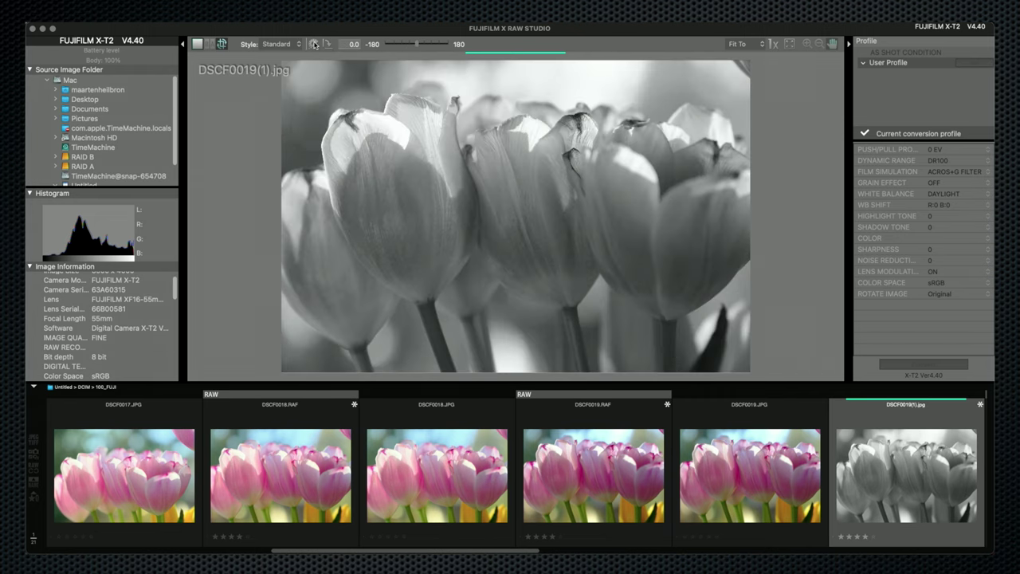
# Step: Straighten the tulips to −21.1° with a 4072×2715 crop and save as DSCF0019(1)(1).jpg
pyautogui.click(314, 45)
pyautogui.moveTo(368, 128); pyautogui.dragTo(517, 184)
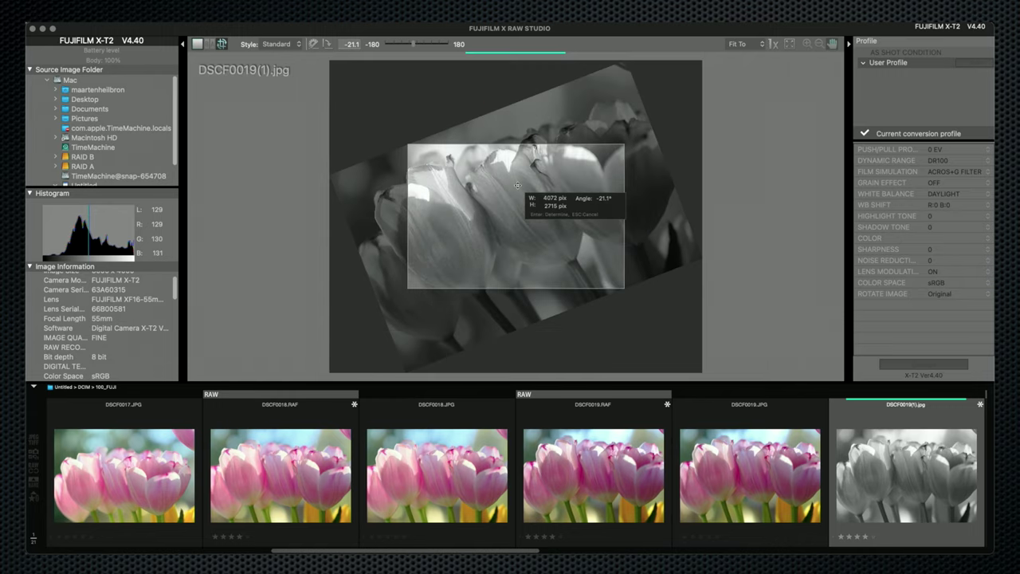
pyautogui.press('Return')
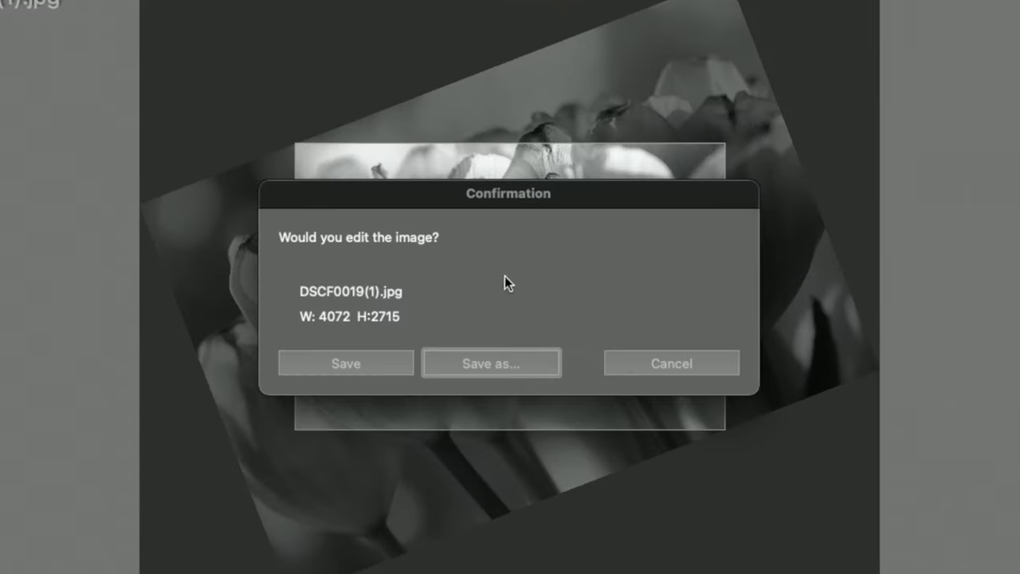
pyautogui.click(485, 363)
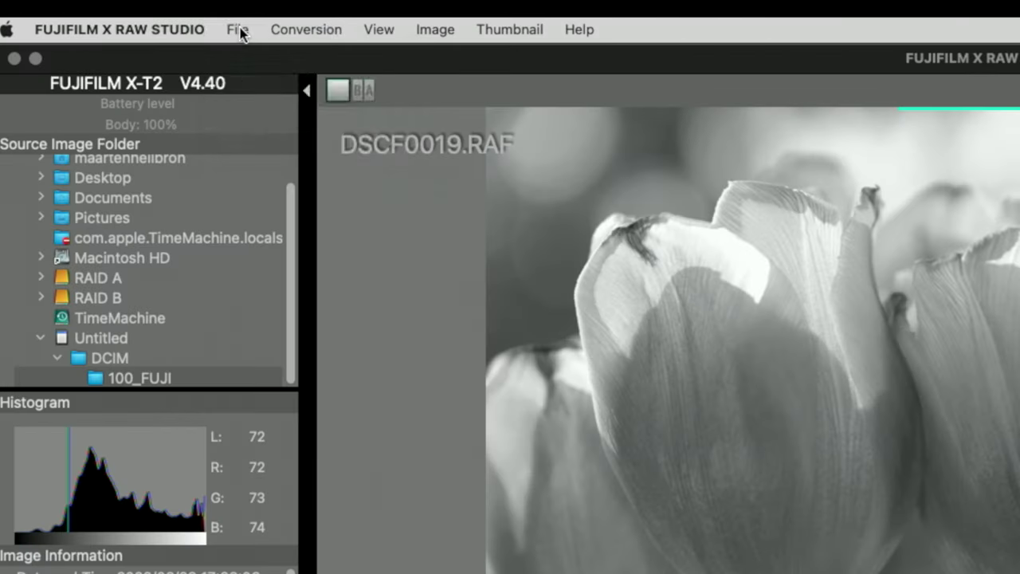
# Step: Open the tulip image in Luminar AI.app
pyautogui.click(239, 27)
pyautogui.moveTo(266, 129)
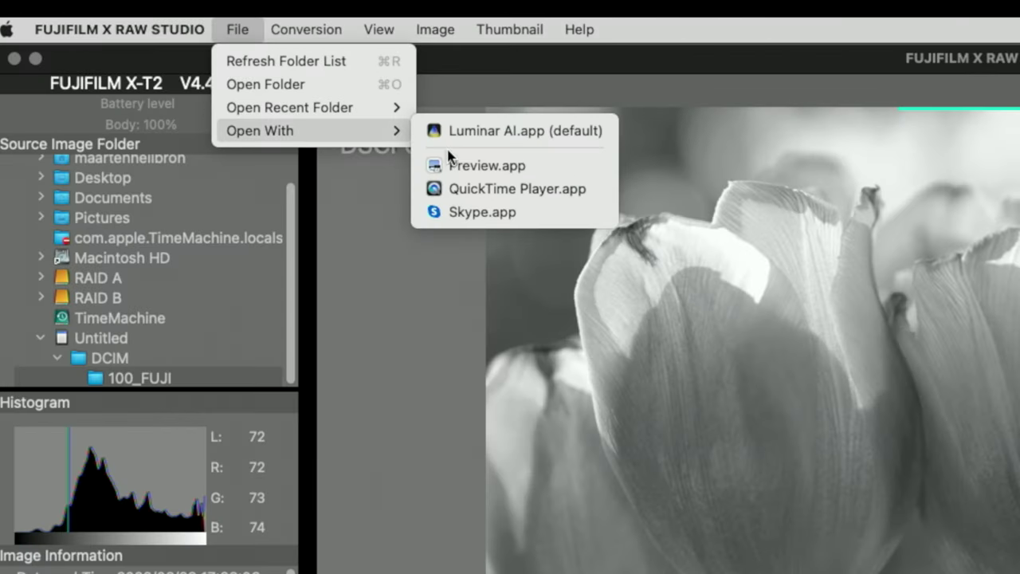
pyautogui.click(486, 132)
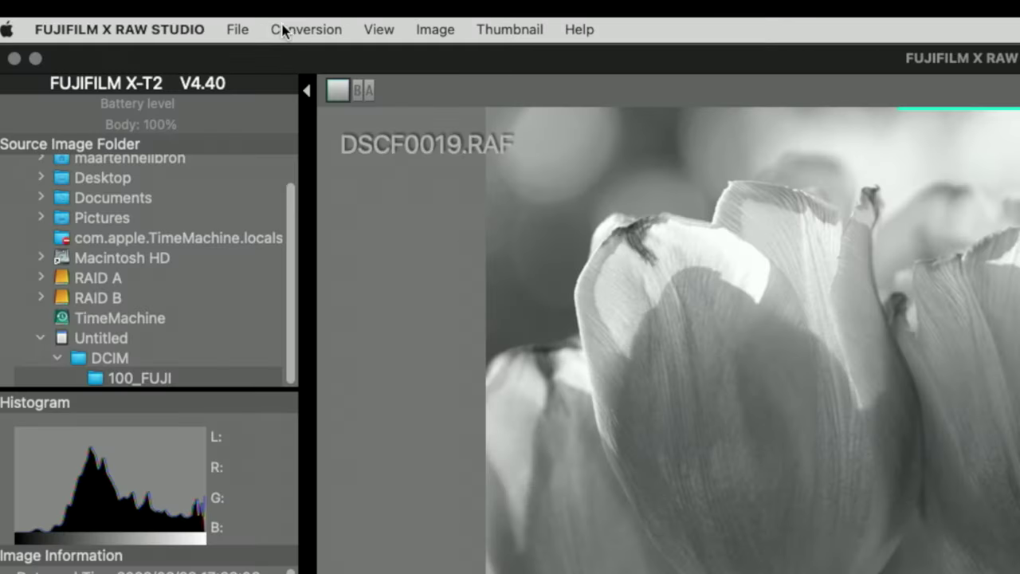
# Step: Register the current conversion settings as a user profile, starting to name it Tulips
pyautogui.click(288, 31)
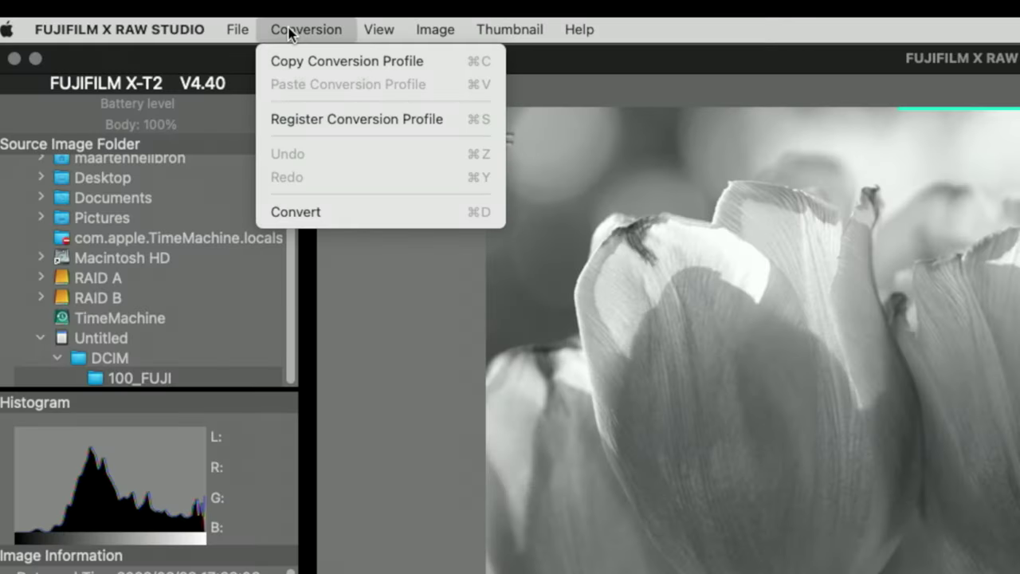
pyautogui.click(317, 124)
pyautogui.write('Tu')
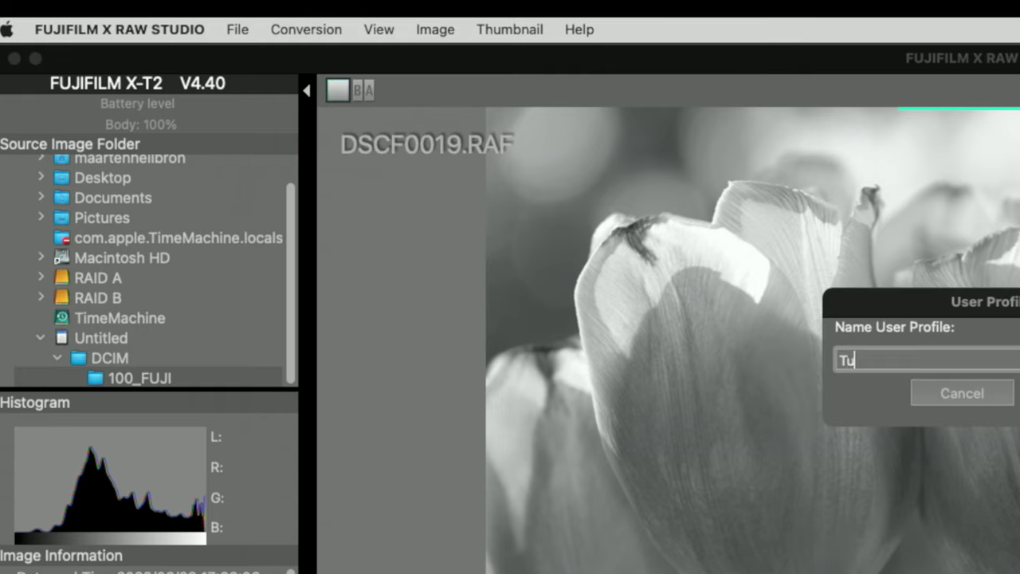